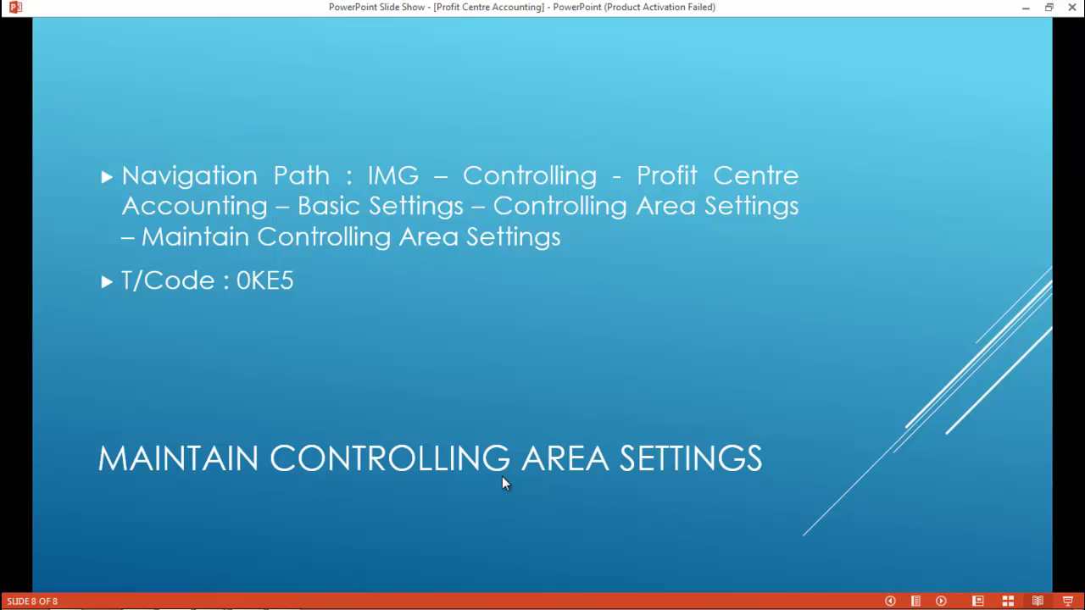
Switch to SAP and run transaction SPRO to reach the SAP Reference IMG tree.
key(alt+Tab)
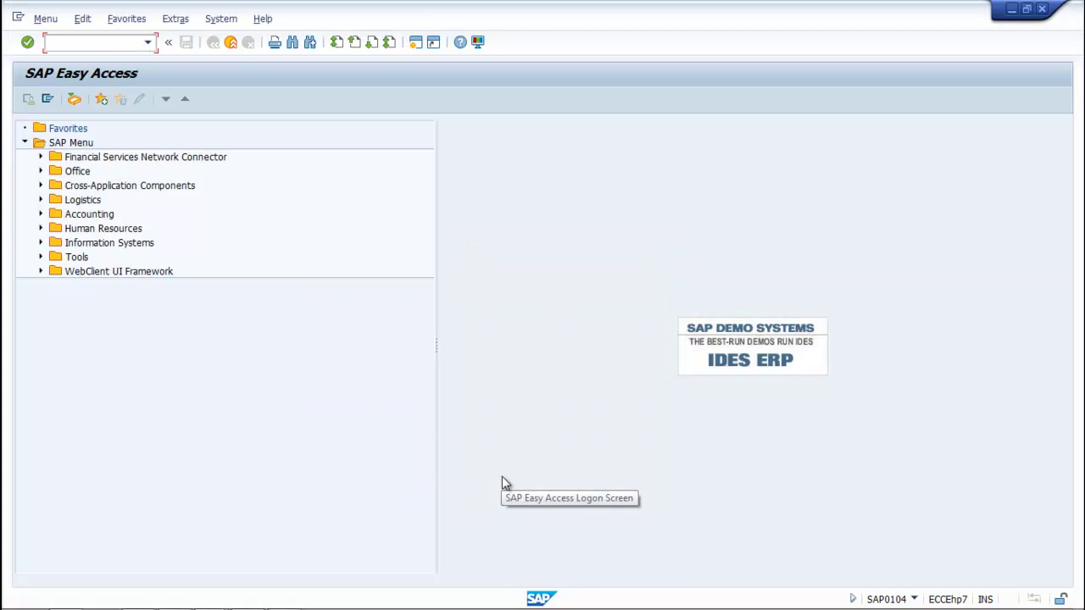
text(SPRO)
key(Return)
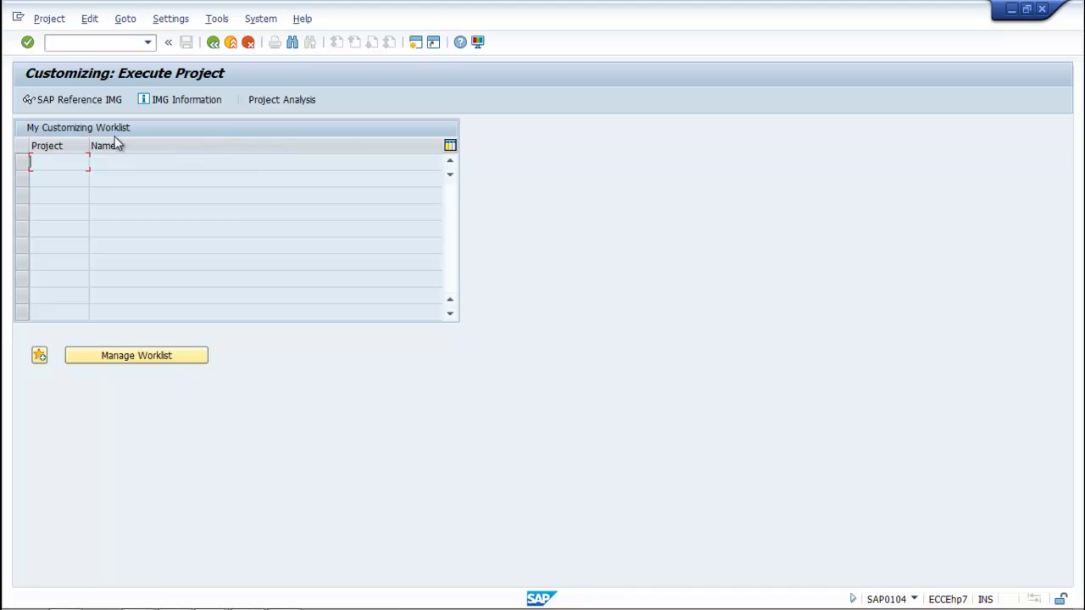
click(107, 104)
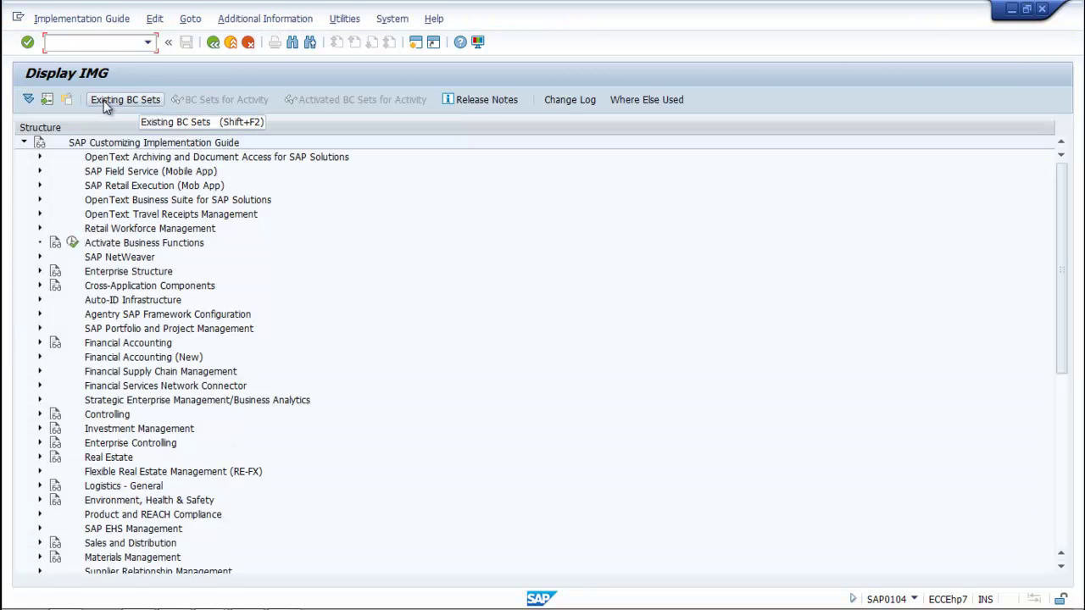
Expand Controlling > Profit Center Accounting > Basic Settings > Controlling Area Settings.
click(40, 414)
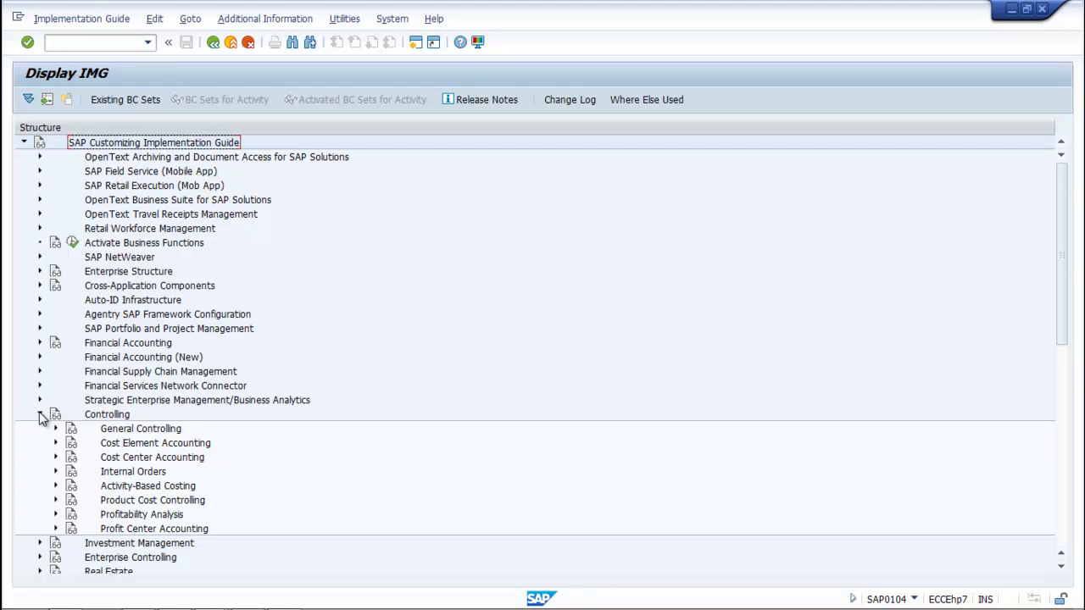
click(55, 529)
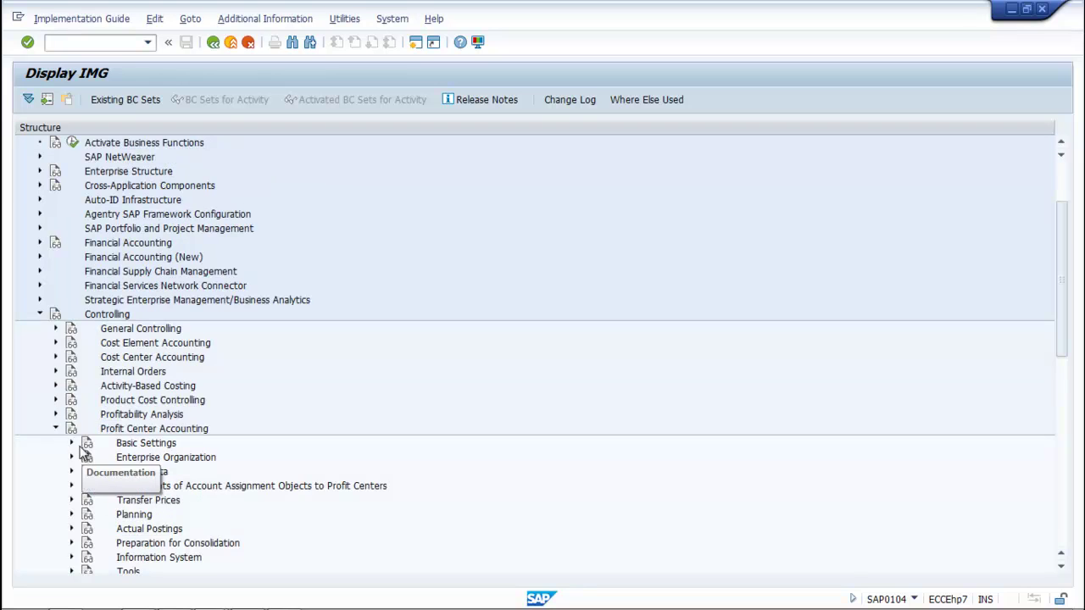
click(72, 443)
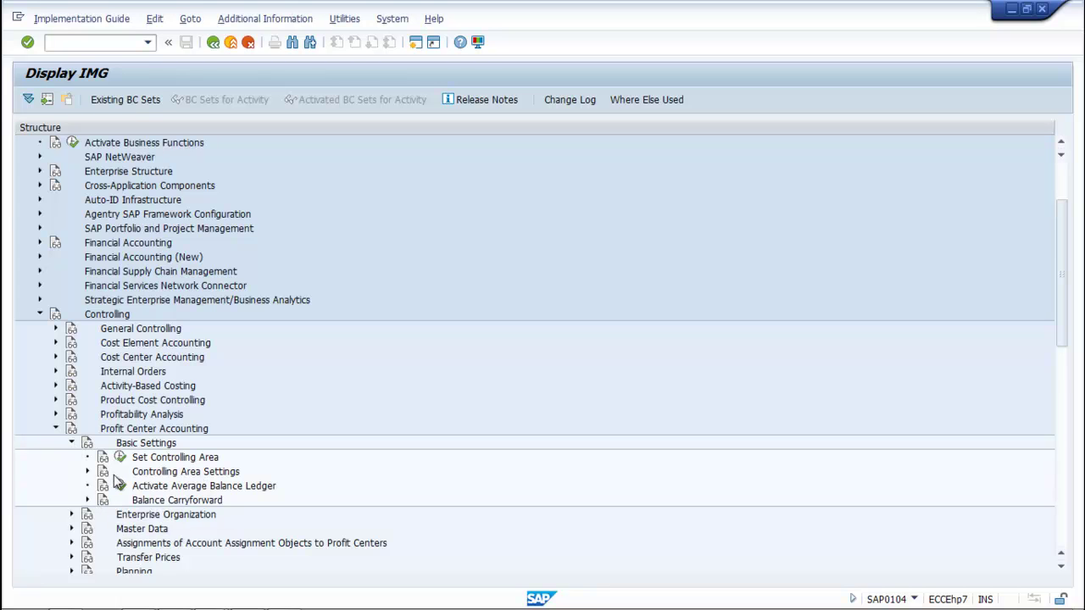
click(88, 471)
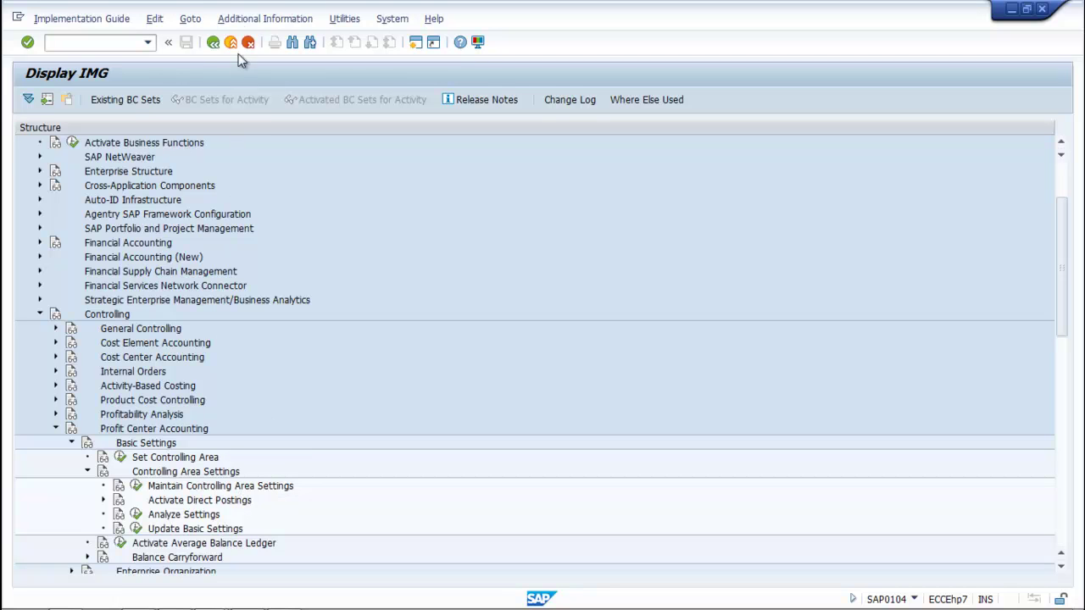
Display IMG activity keys in a widened column, revealing SIMG_CFMENUORK10KE5.
click(251, 20)
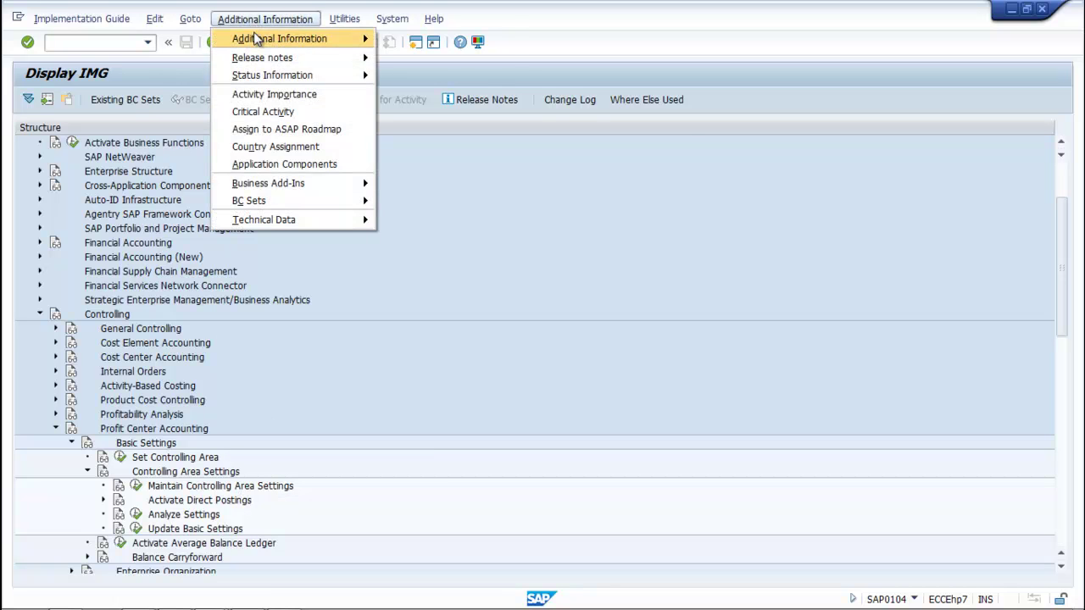
mouse_move(417, 56)
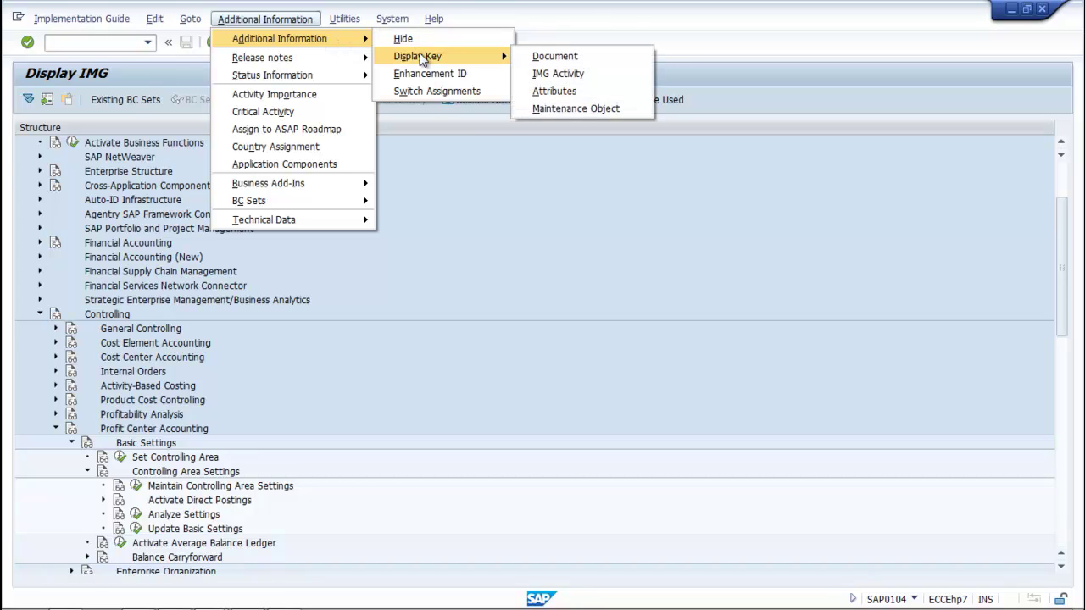
click(554, 91)
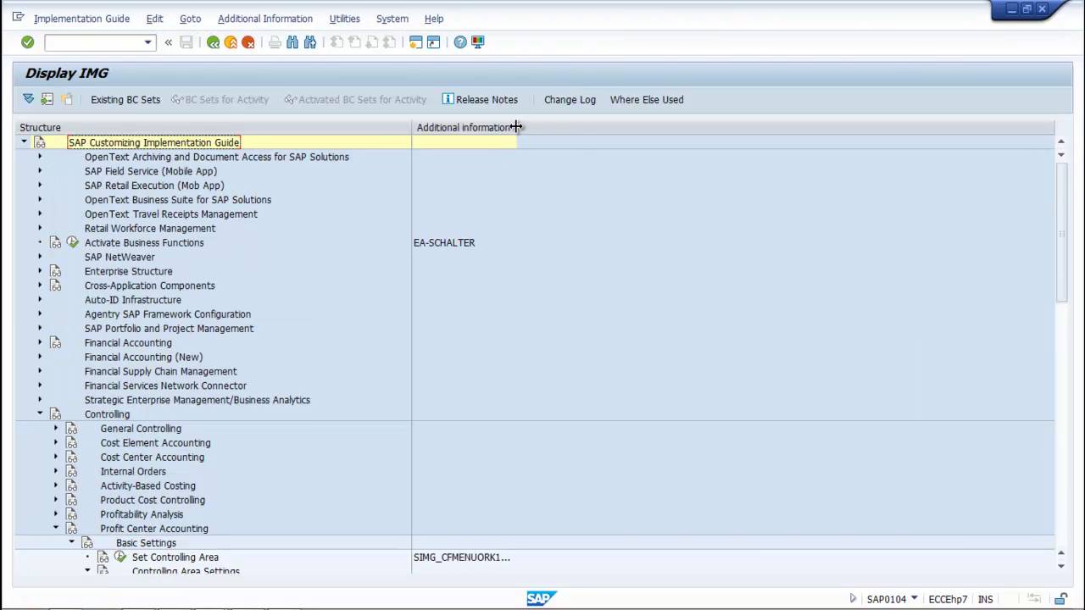
drag(514, 127, 581, 127)
scroll(456, 374, down, 1)
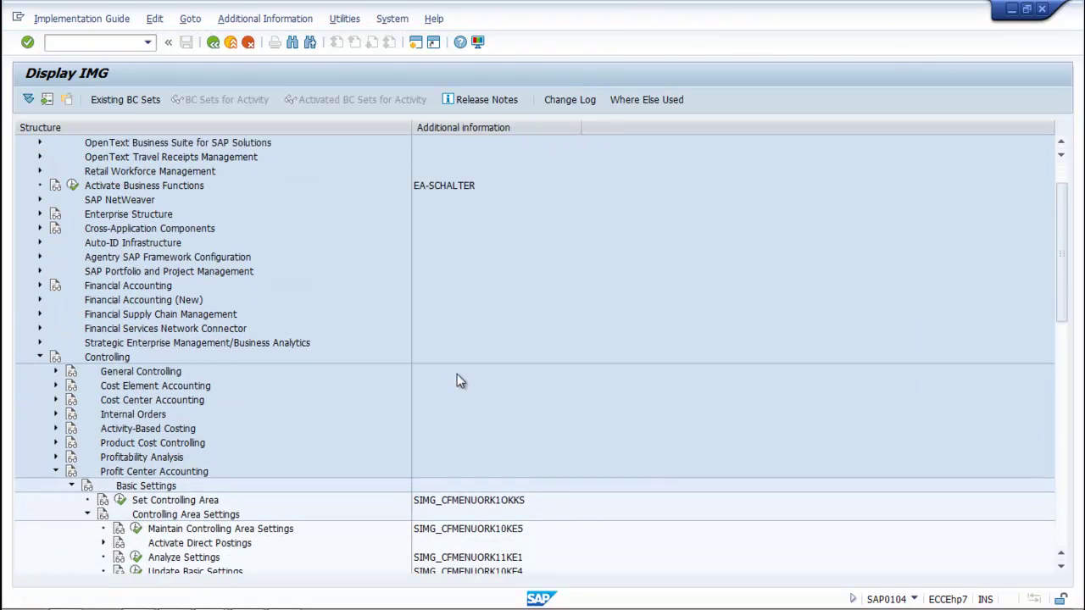
scroll(456, 373, down, 2)
scroll(464, 380, down, 1)
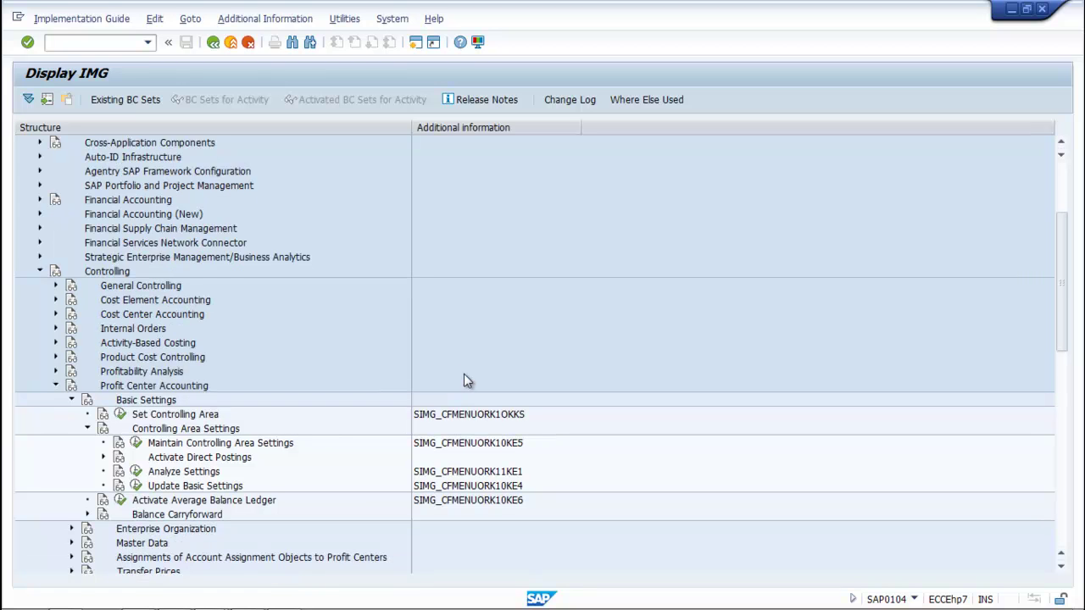
scroll(464, 381, down, 1)
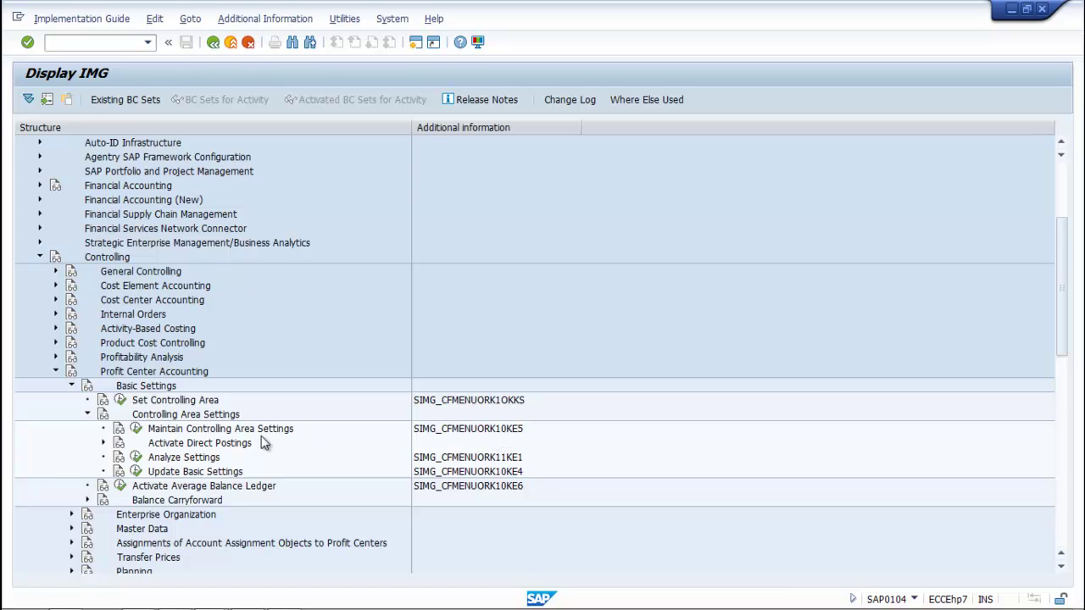
Execute Maintain Controlling Area Settings for COVD and clear the Standard Hierarchy field.
click(135, 428)
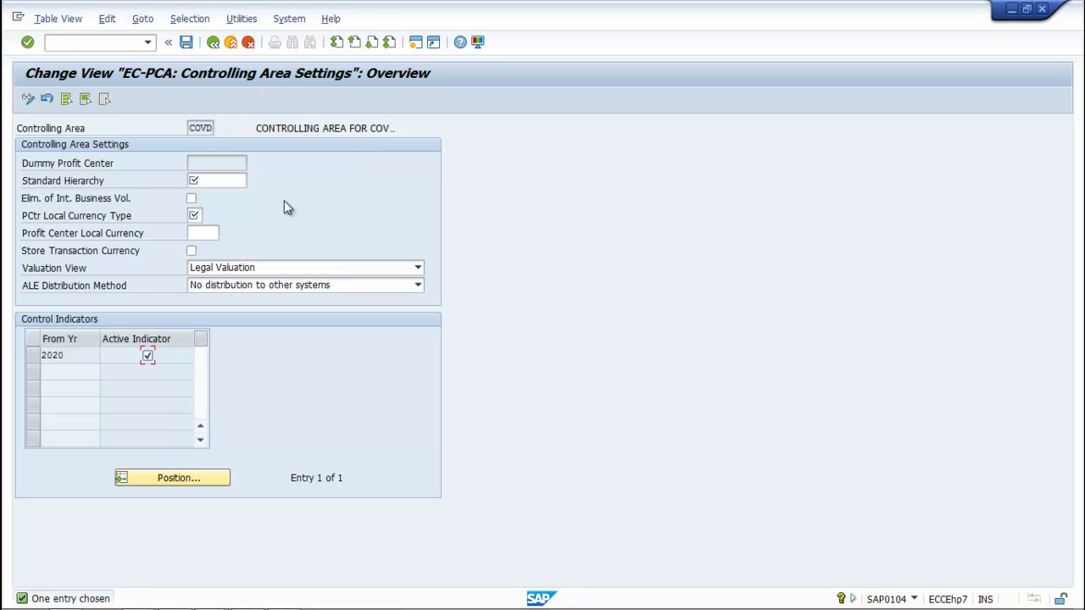
click(233, 182)
key(BackSpace)
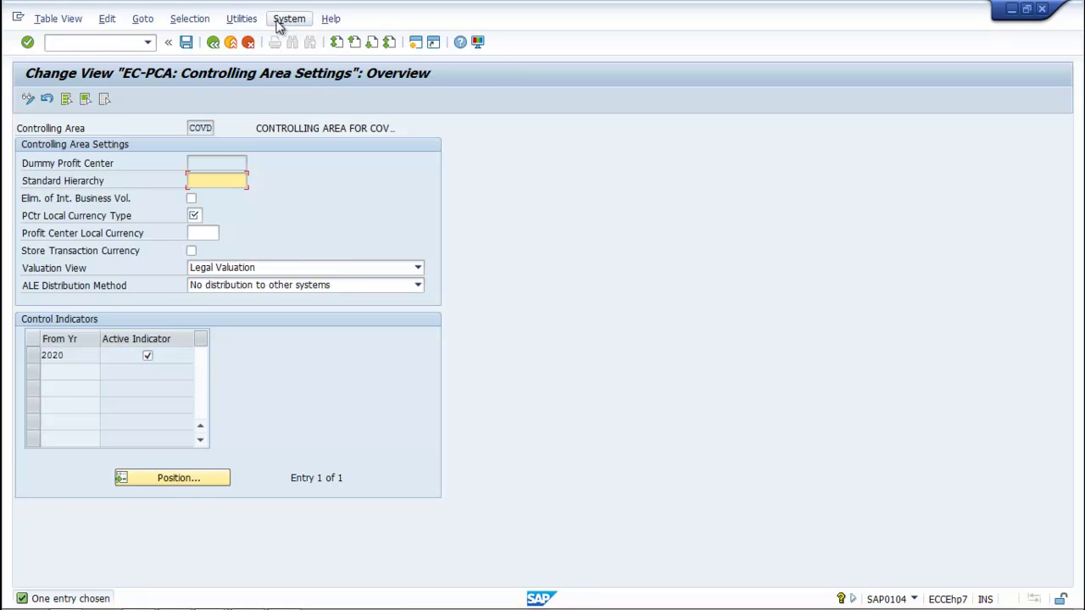
In a new session, display cost center standard hierarchy COVD_STDH via OKENN.
click(416, 44)
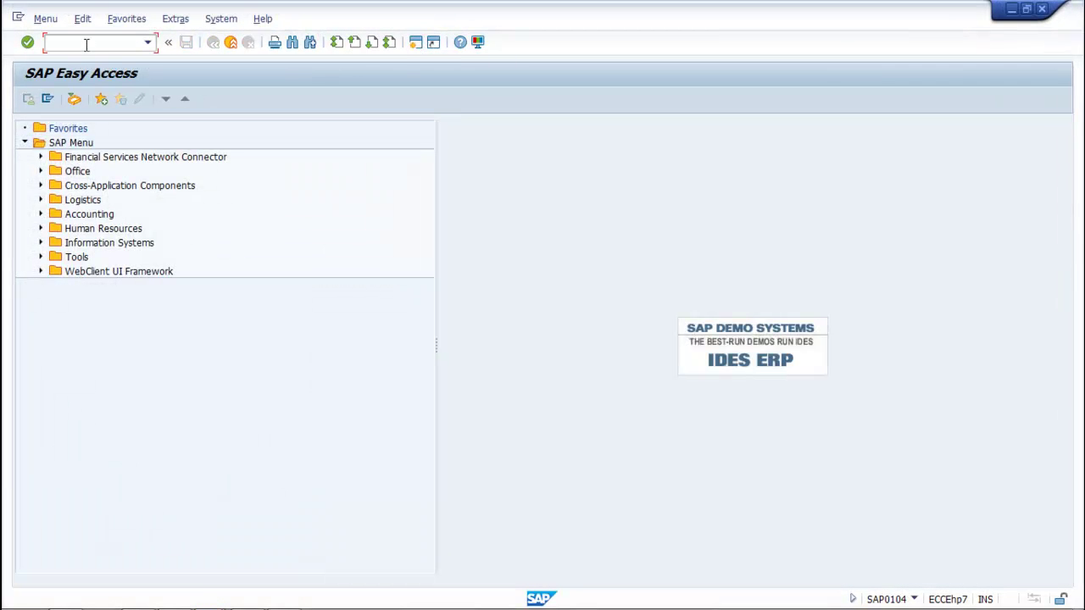
click(41, 215)
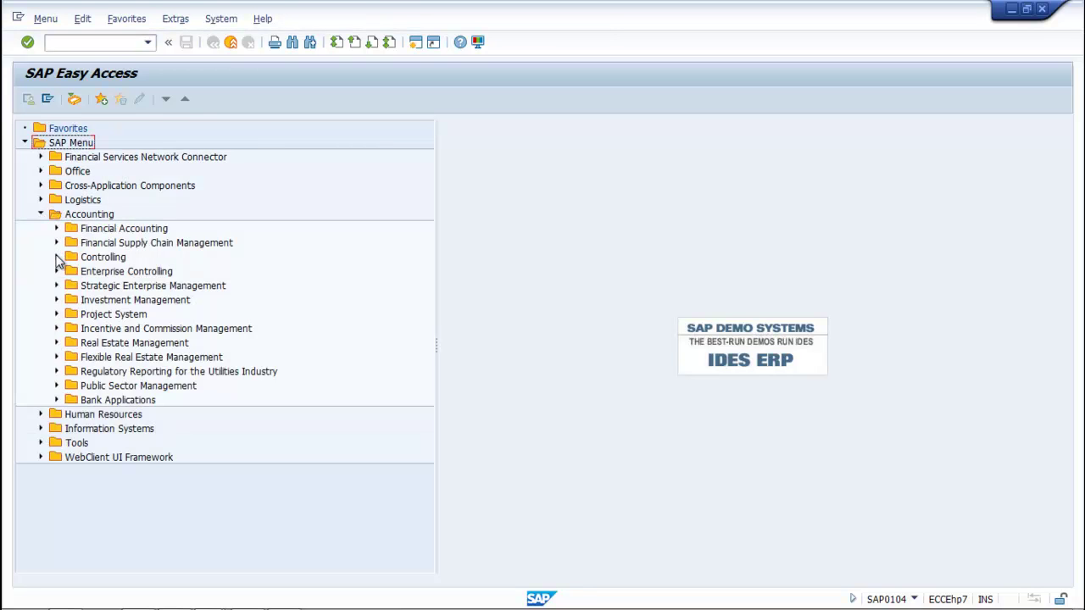
click(56, 257)
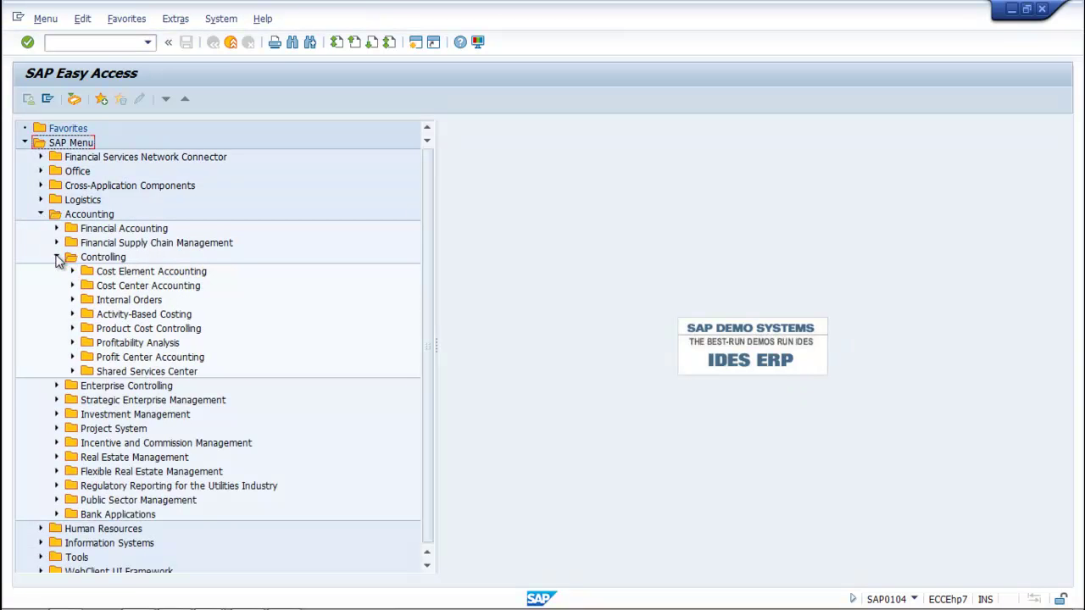
click(72, 285)
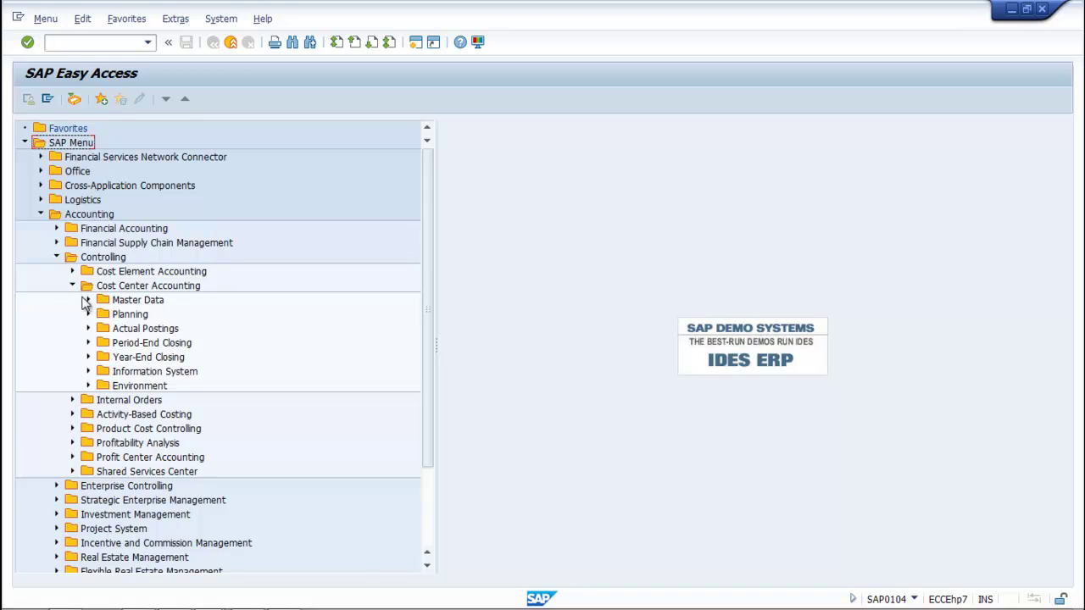
click(89, 301)
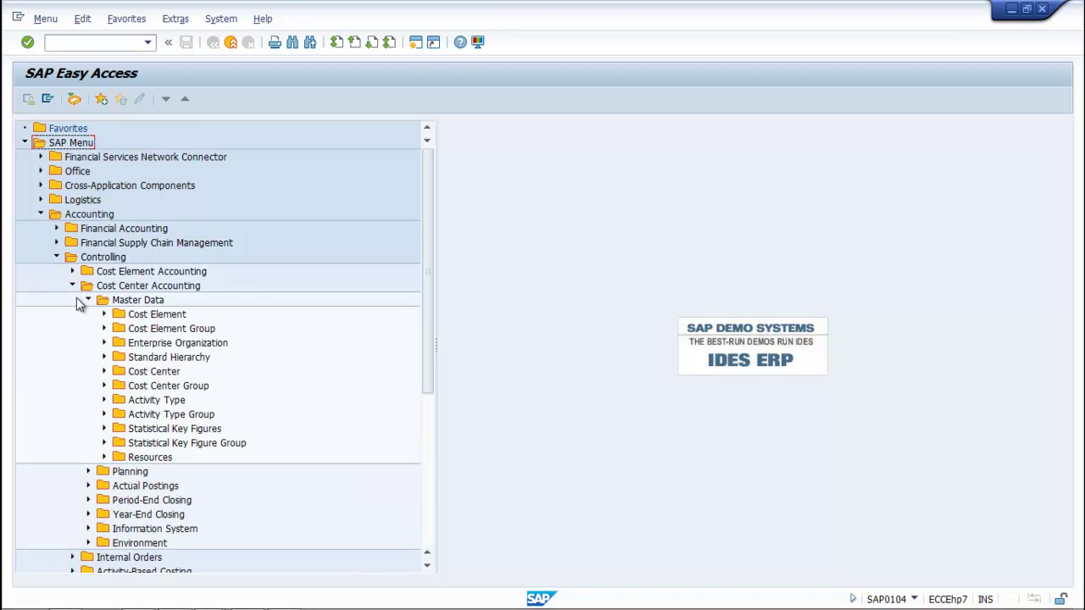
click(103, 357)
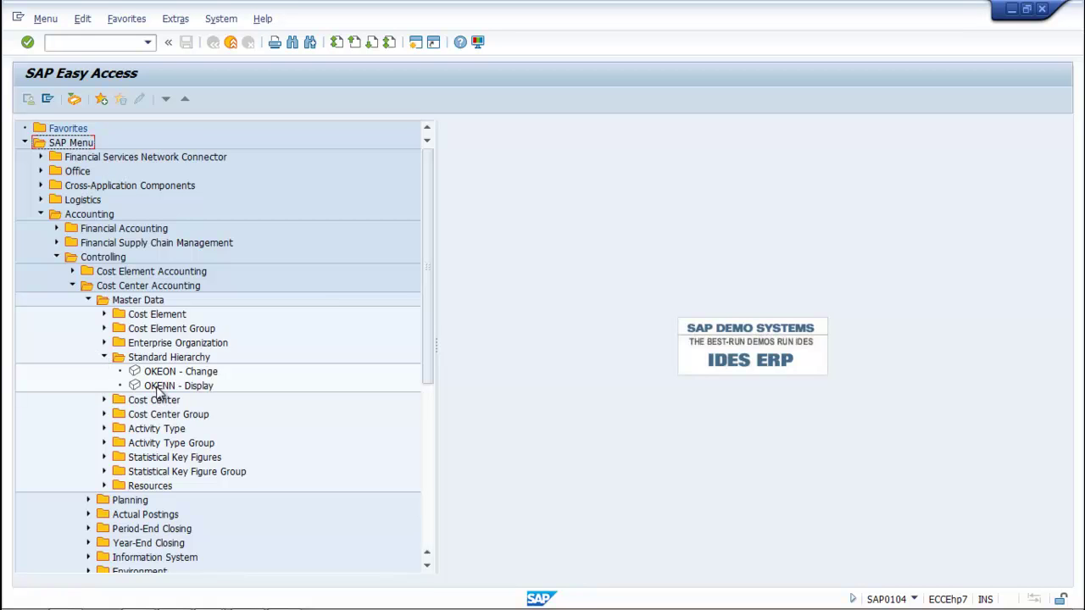
double_click(158, 388)
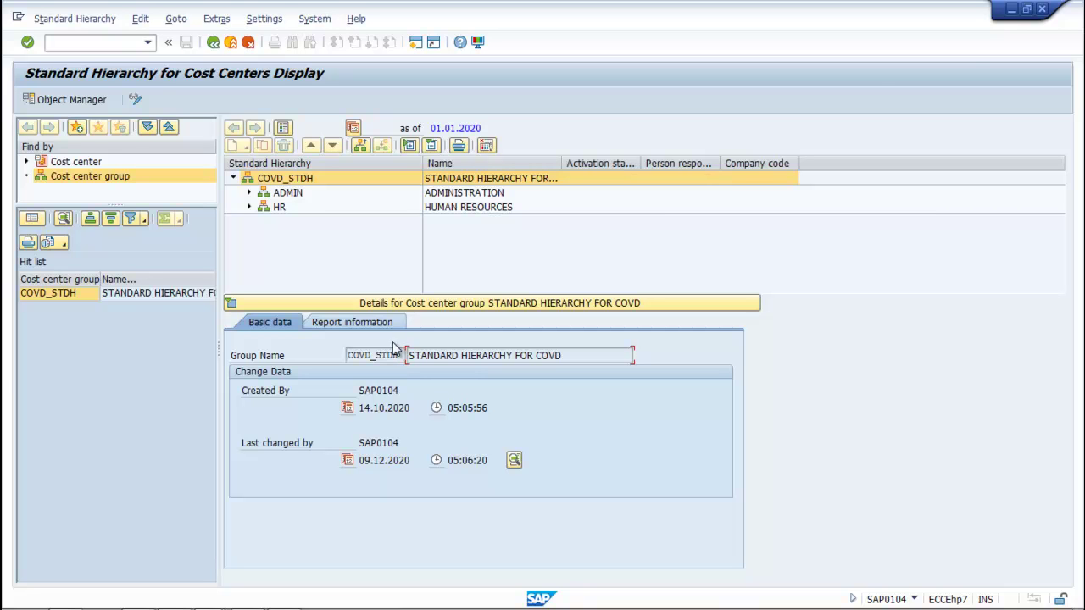
Back in the settings screen, enter COVD_STDH as the standard hierarchy.
click(1013, 10)
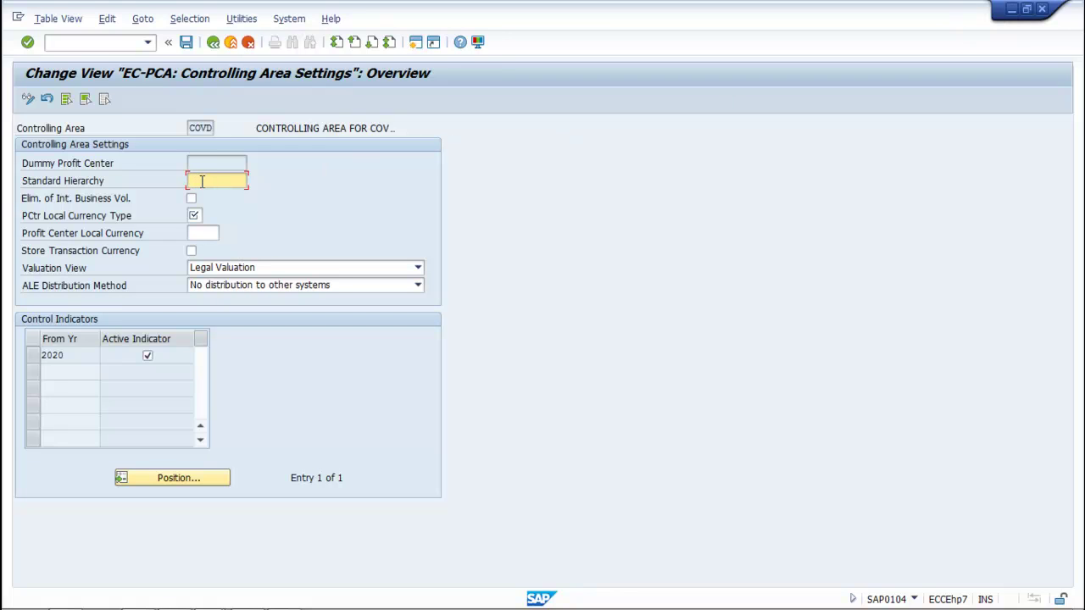
text(C)
text(OVD)
text(_)
text(STD)
text(H)
Set PCtr Local Currency Type to 20, Controlling area currency.
click(193, 216)
click(211, 218)
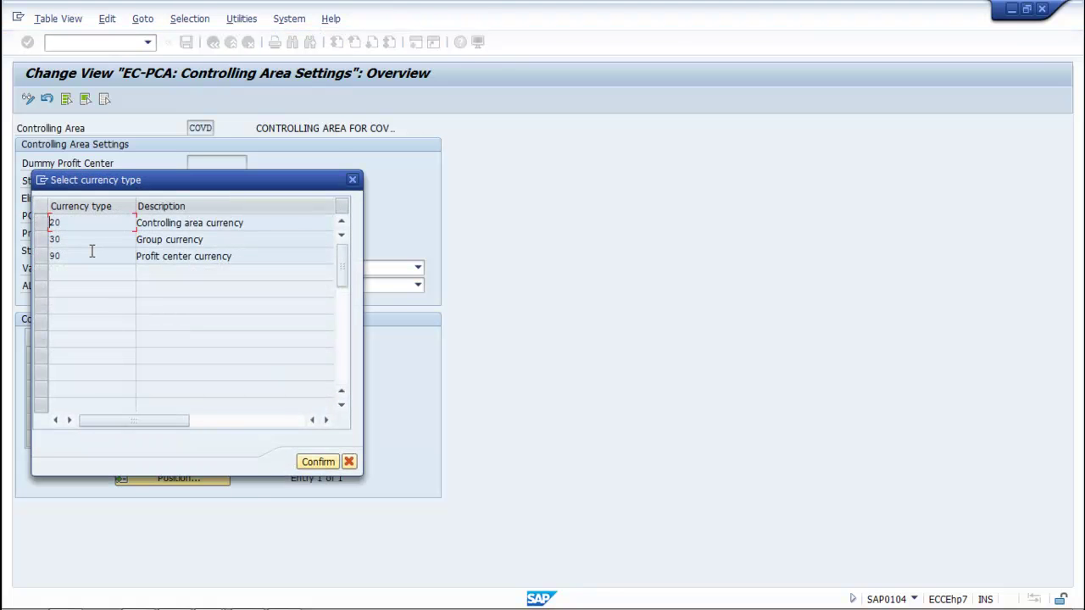
click(41, 224)
click(319, 461)
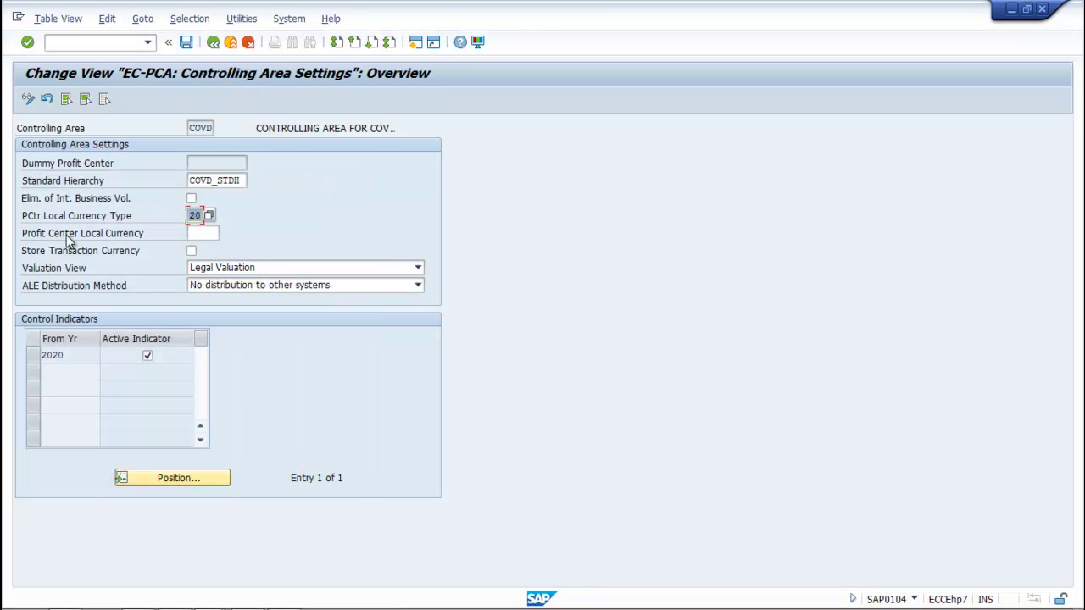
Enter INR in the Profit Center Local Currency field.
click(198, 233)
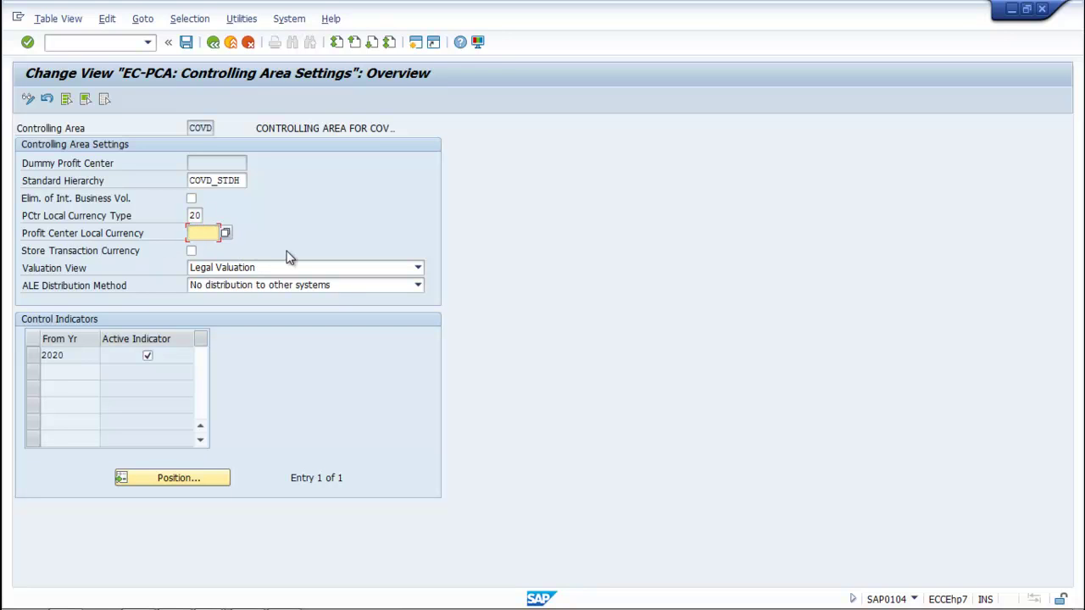
text(INR)
Save the COVD EC-PCA settings with COVD_STDH, currency type 20 and INR.
click(188, 46)
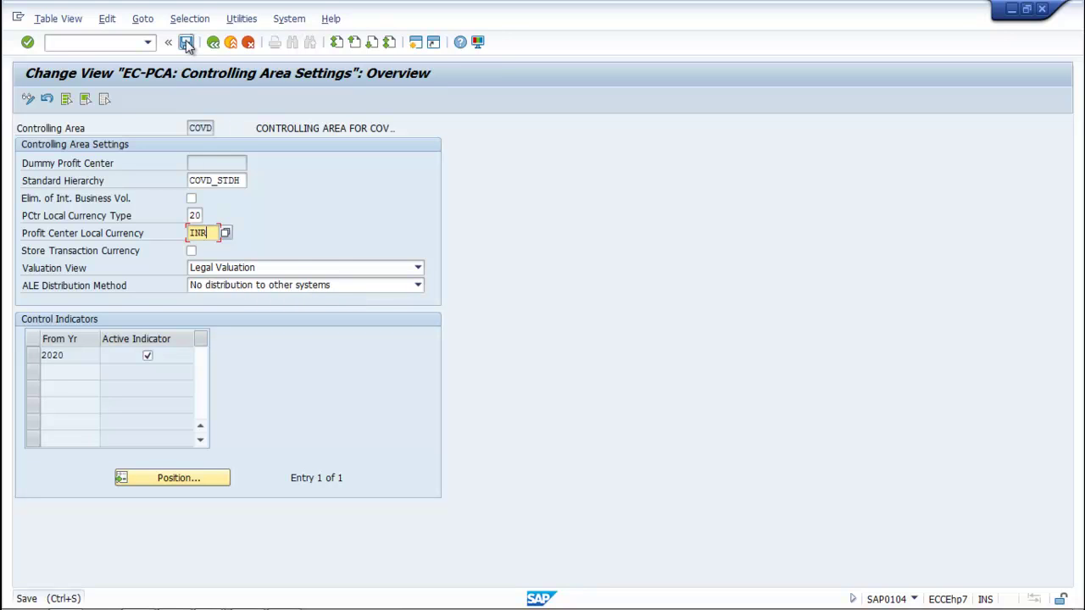